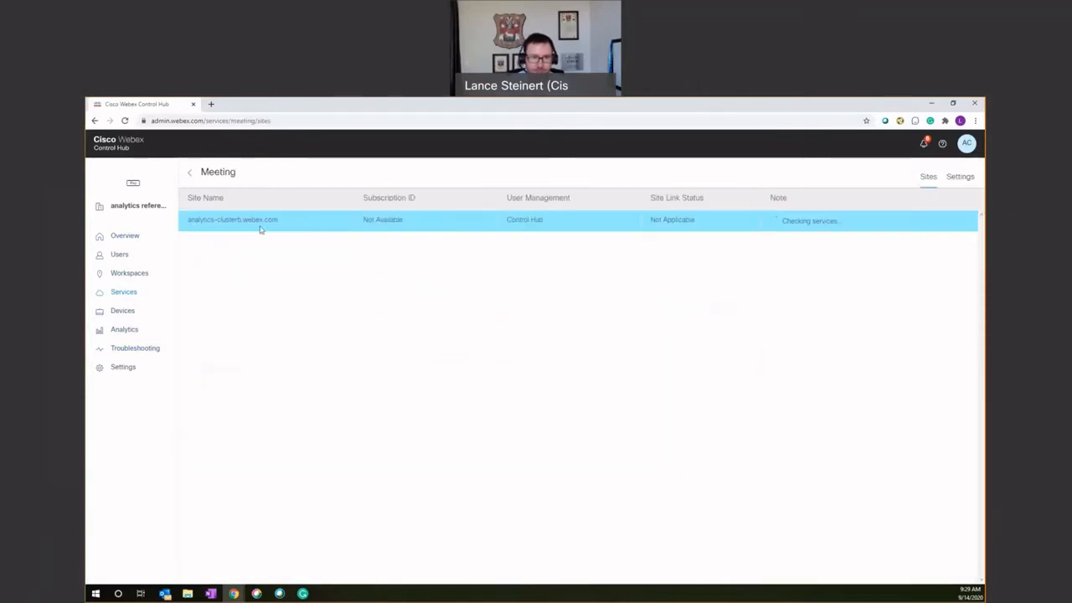
Open the Branding settings of the analytics-clusterb.webex.com site and choose Custom Logo as the header's logo image
left_click(255, 221)
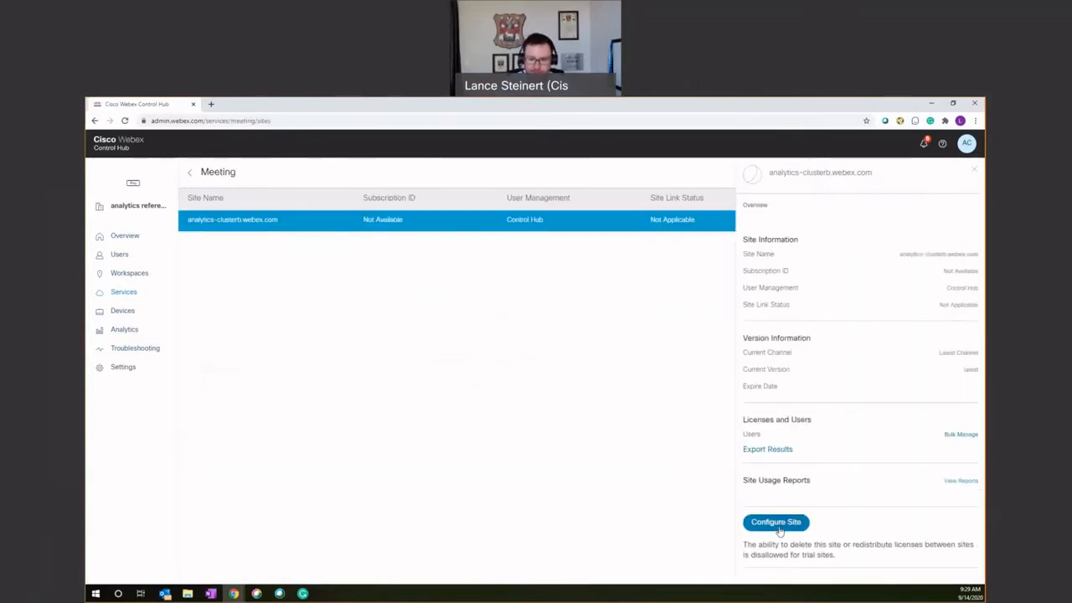
left_click(777, 522)
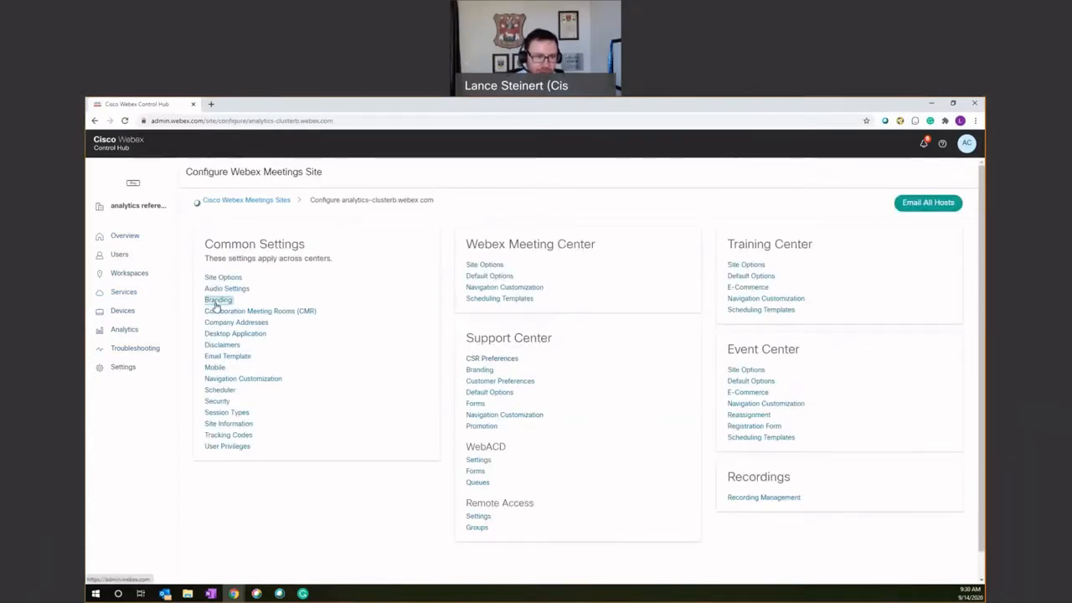
left_click(217, 301)
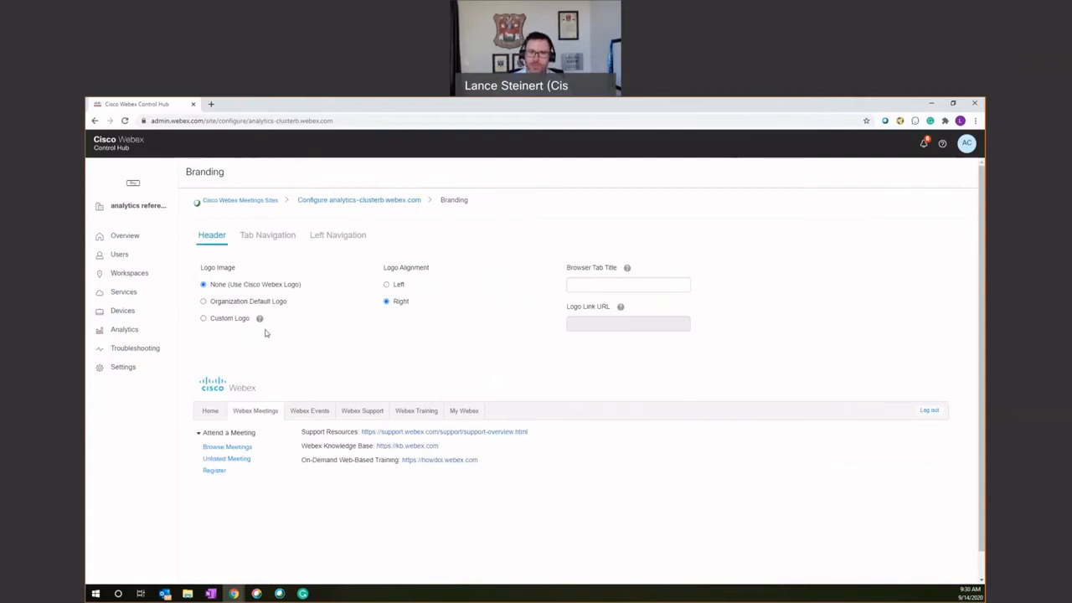
left_click(205, 320)
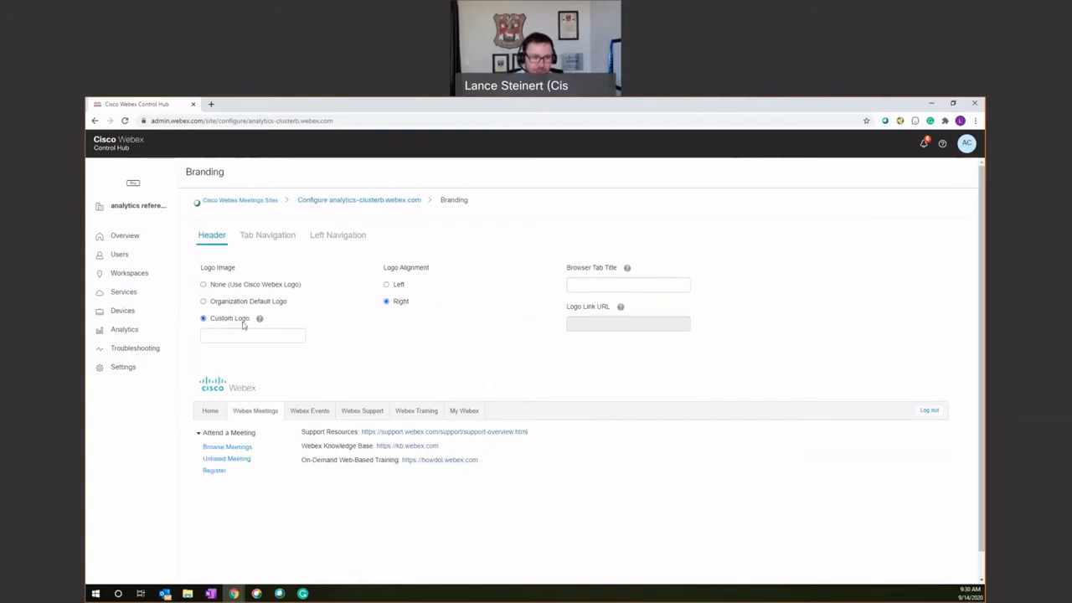
mouse_move(261, 322)
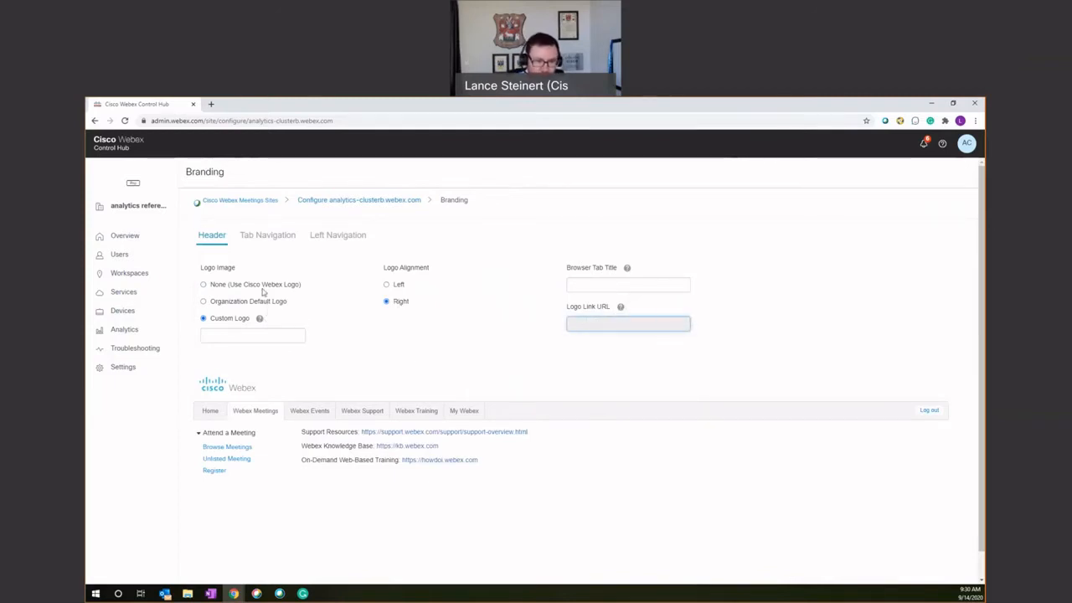
In the tab navigation branding, set the selected tab colour to red #E90B0B and the unselected tab colour to near-black #131111
left_click(273, 236)
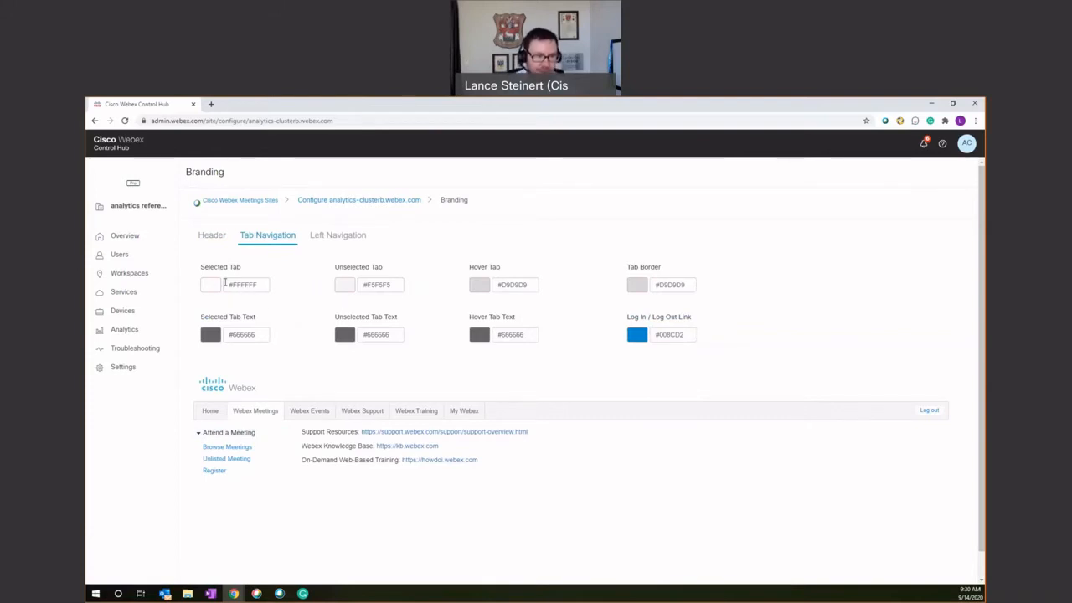
left_click(218, 287)
type("#E90B0B")
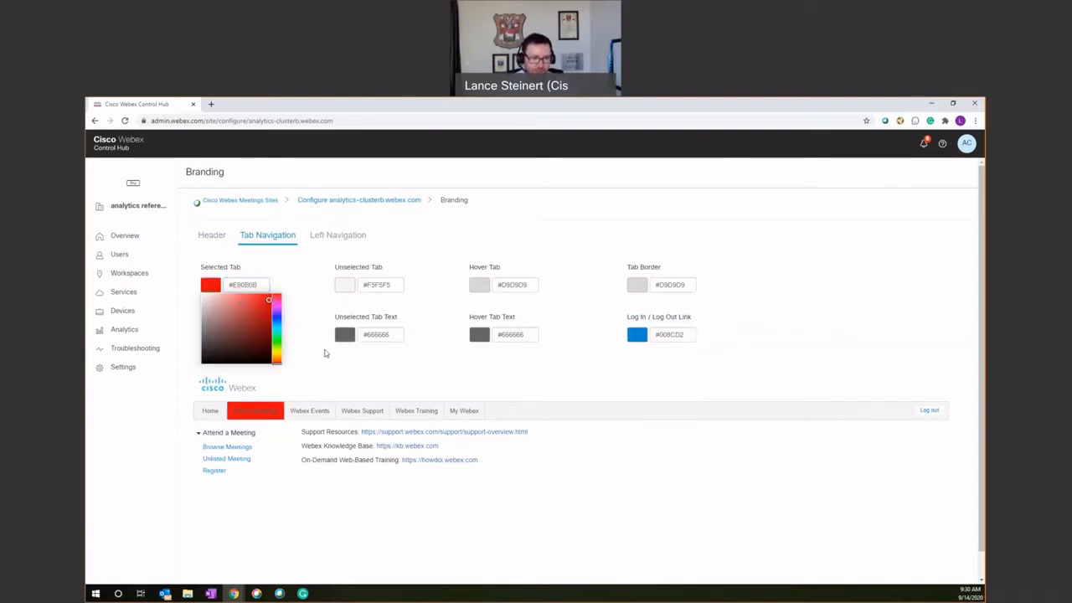
left_click(350, 289)
left_click(343, 360)
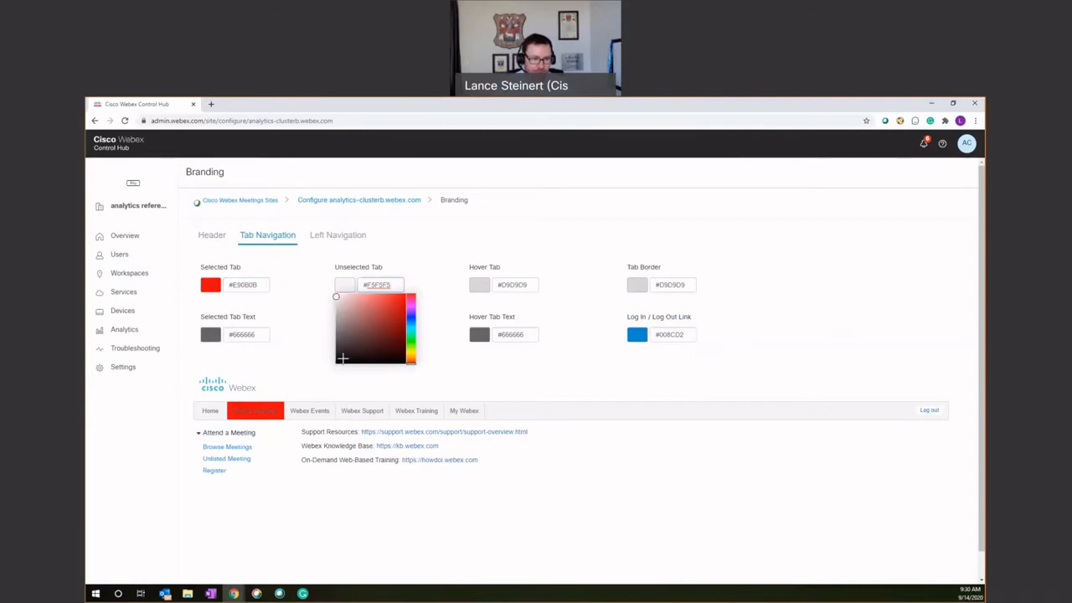
left_click(334, 375)
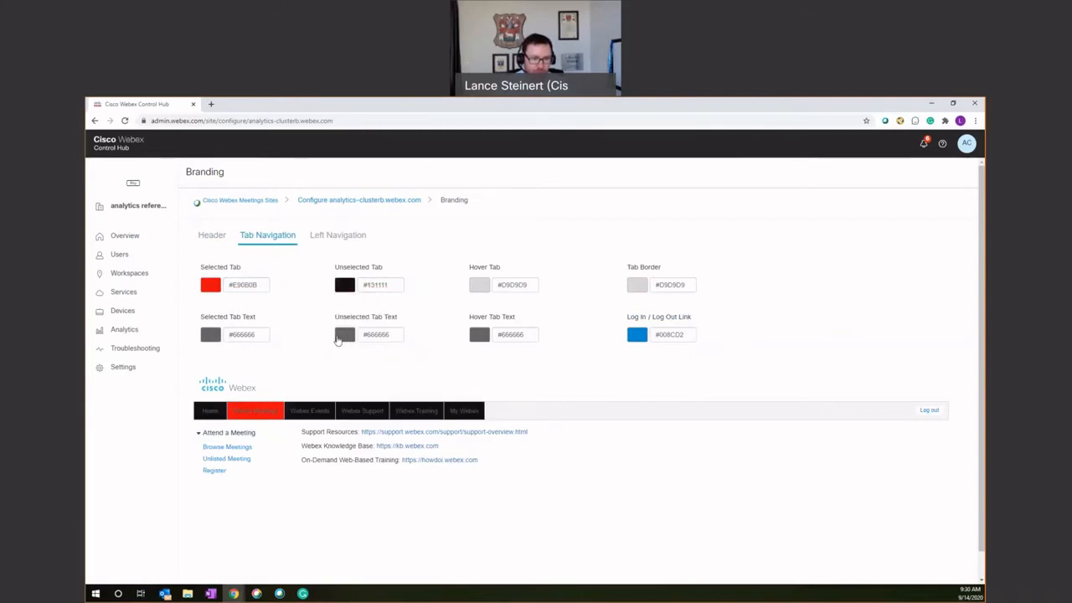
Try to change the text colours of the unselected and selected tabs, and open the selected tab's colour value
left_click(345, 334)
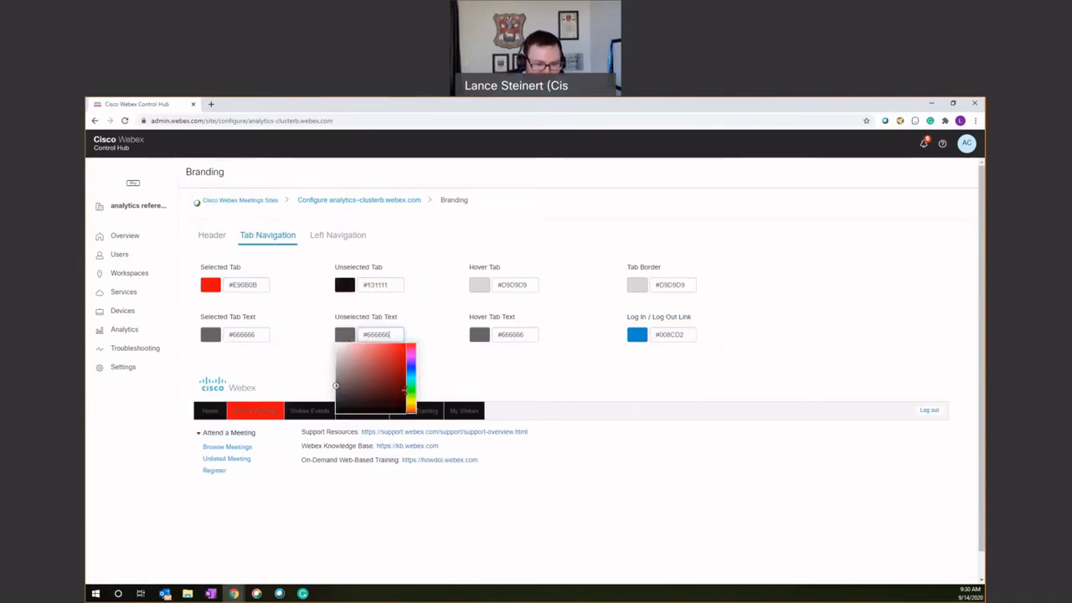
left_click_drag(411, 408, 411, 400)
left_click(463, 376)
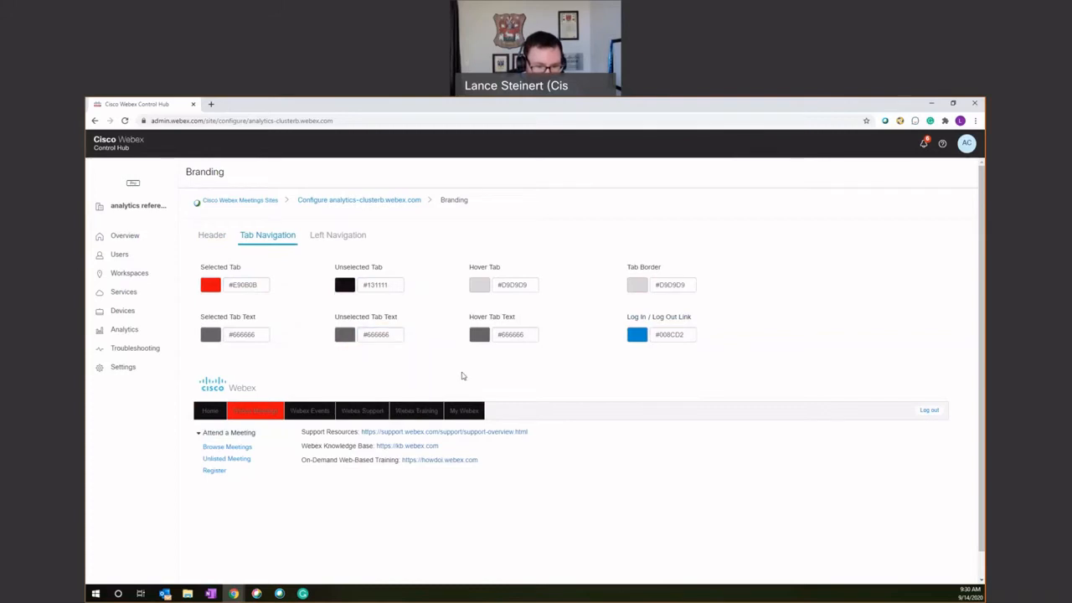
left_click(212, 337)
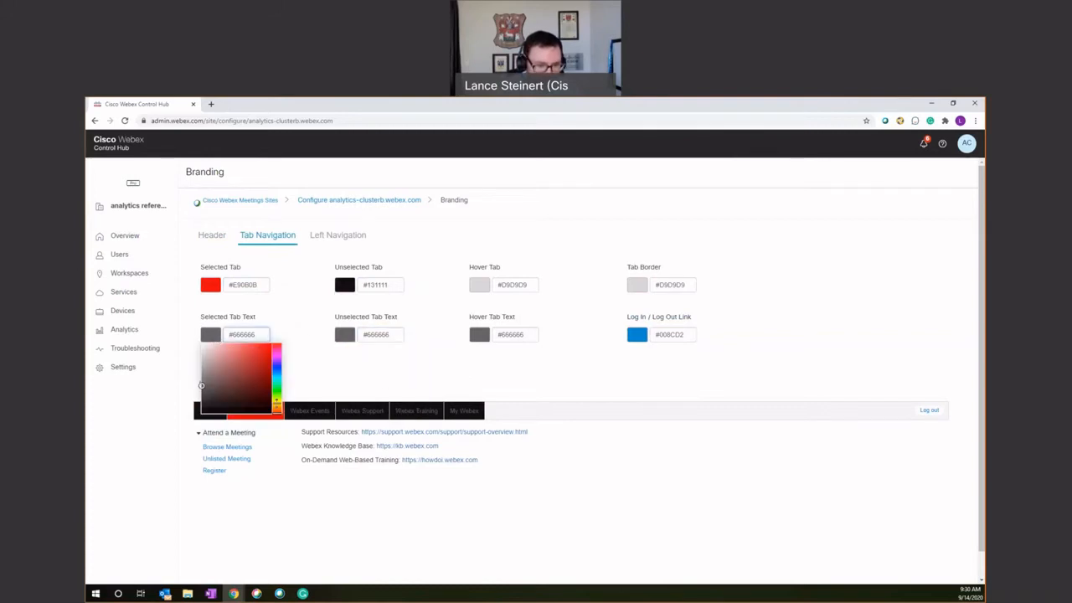
left_click(277, 403)
left_click(370, 374)
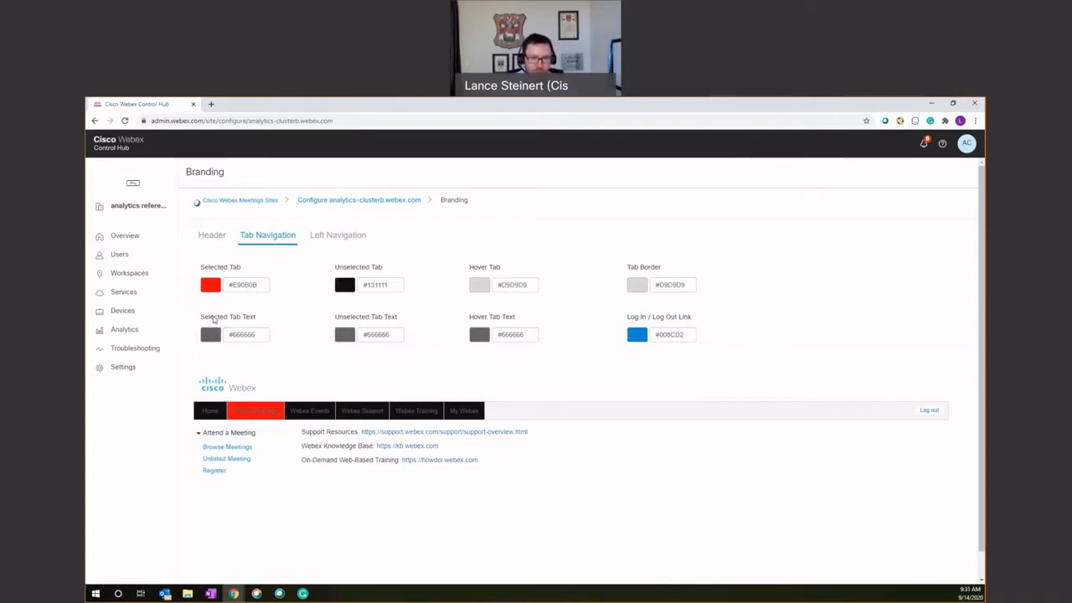
left_click(261, 285)
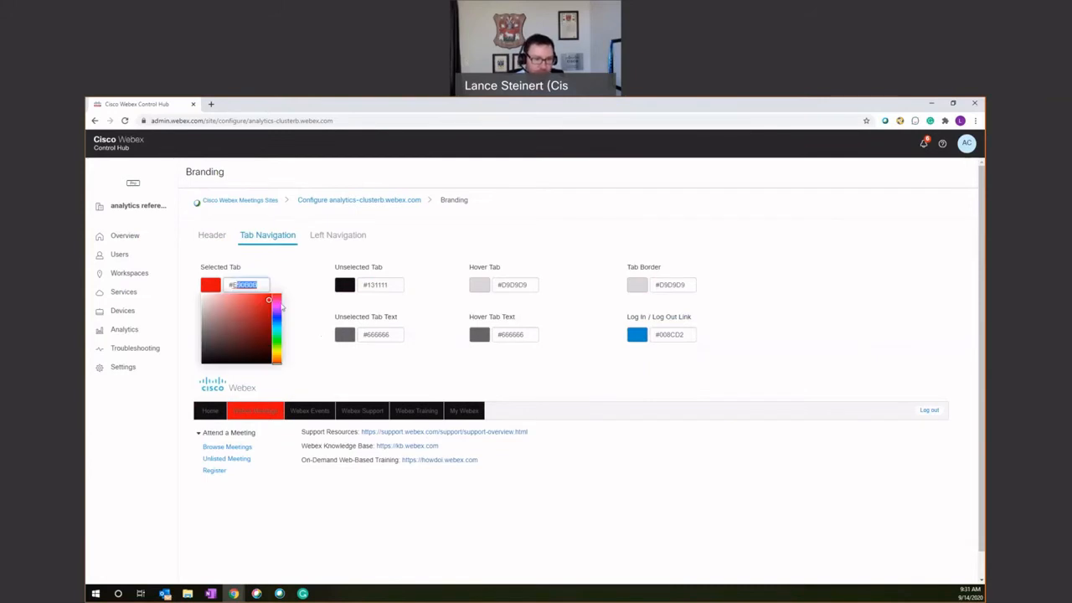
left_click(354, 354)
Set the first-level background of the left navigation to dark red #642D38
left_click(338, 234)
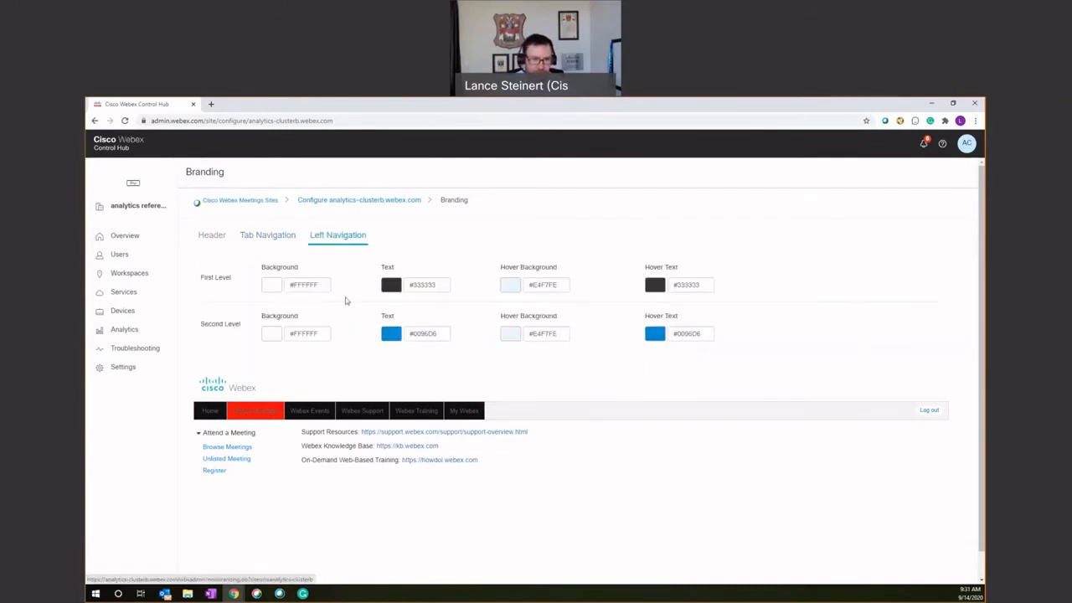
left_click(262, 285)
left_click_drag(299, 332, 303, 336)
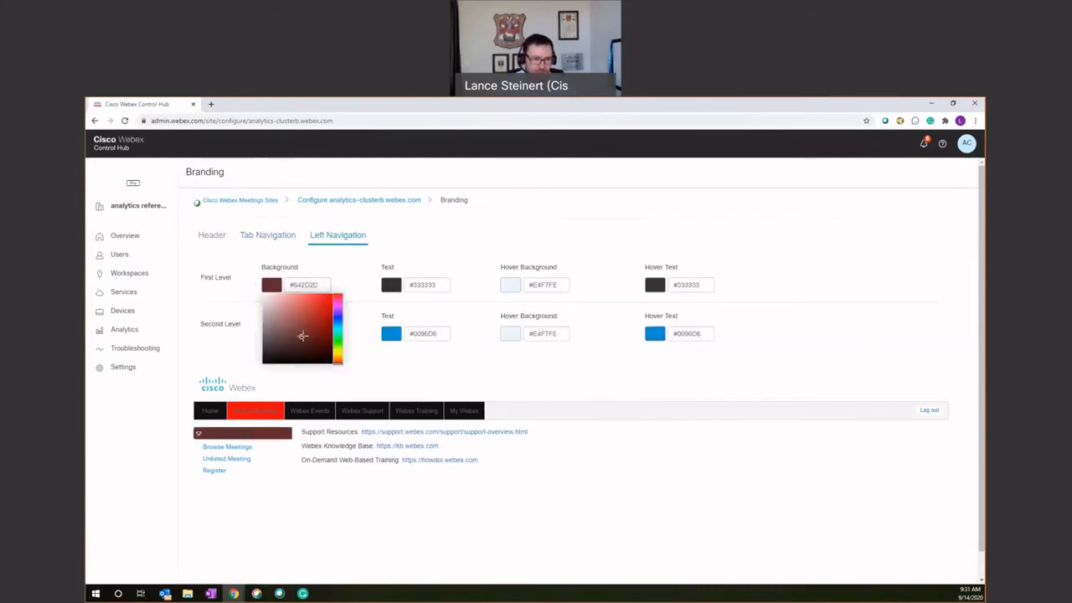
left_click(383, 371)
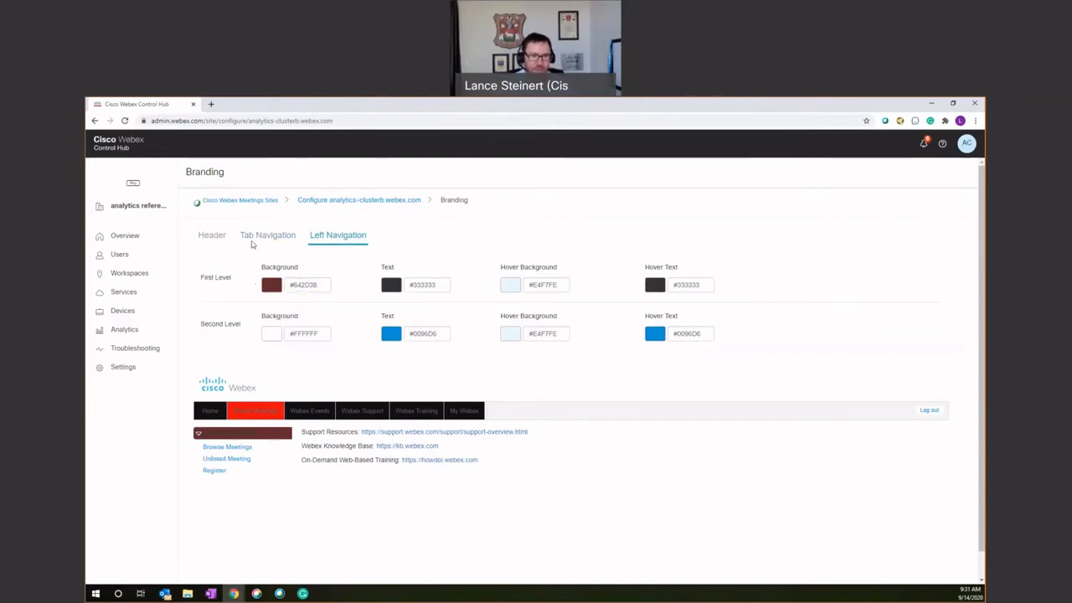
Leave Branding and open the PRO1 session type in the Session Types settings of the analytics-clusterb.webex.com site
left_click(260, 238)
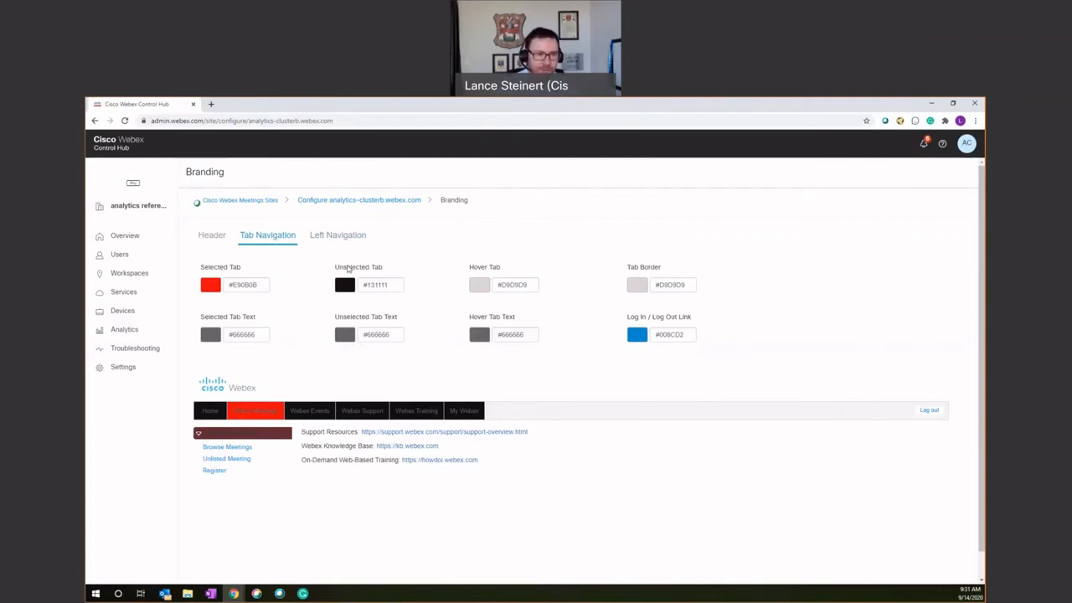
left_click(250, 202)
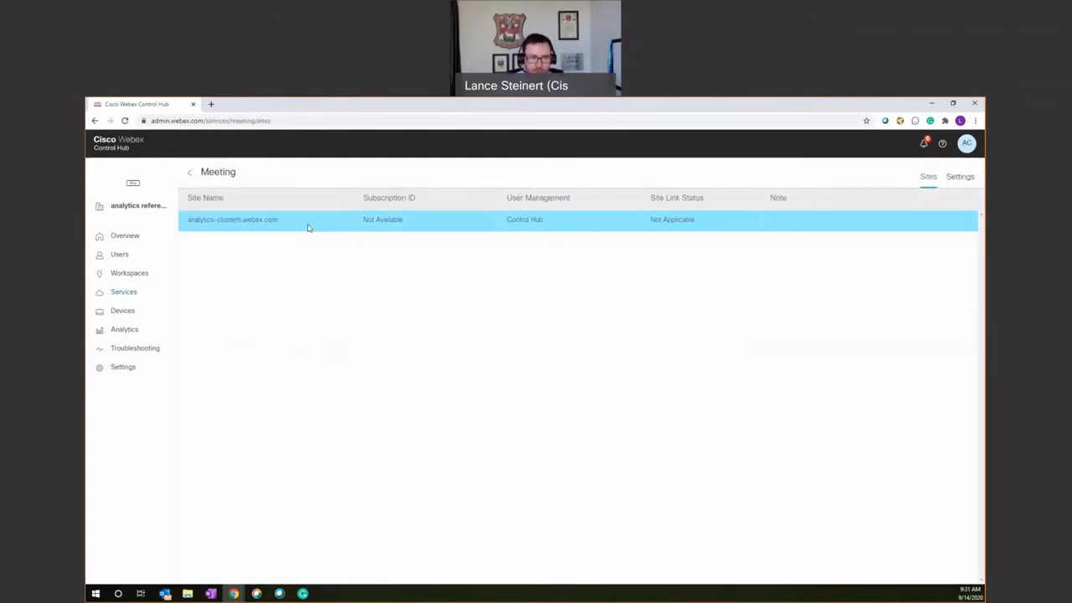
left_click(302, 228)
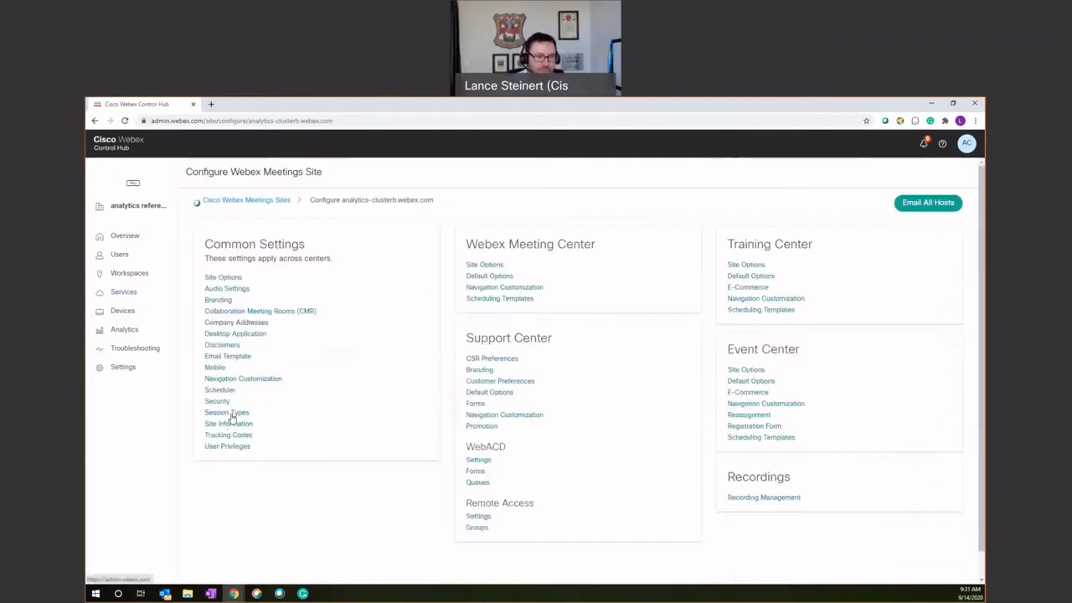
left_click(228, 414)
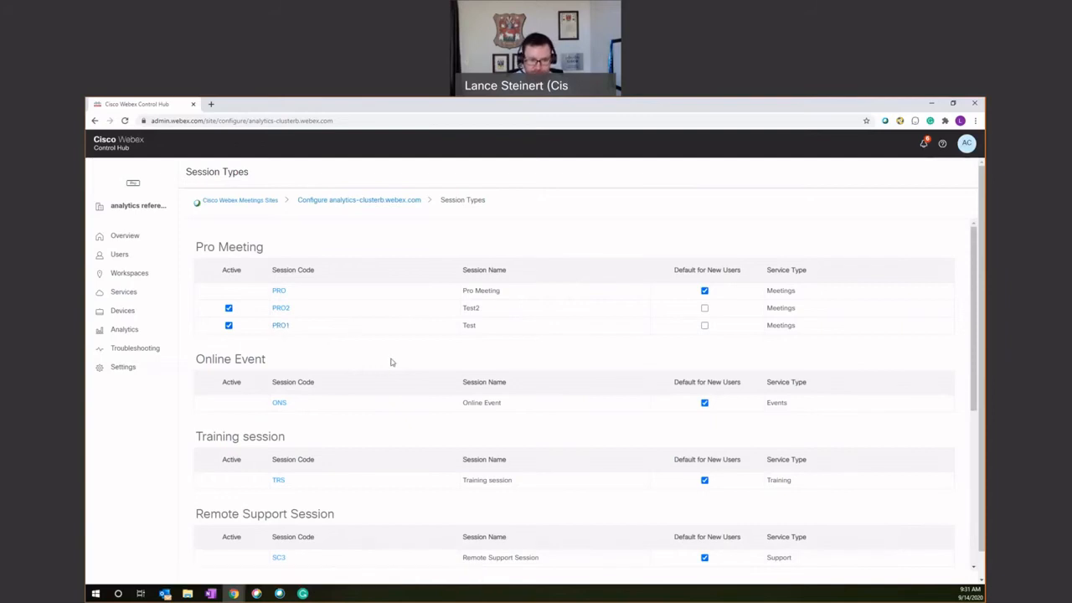
left_click(280, 326)
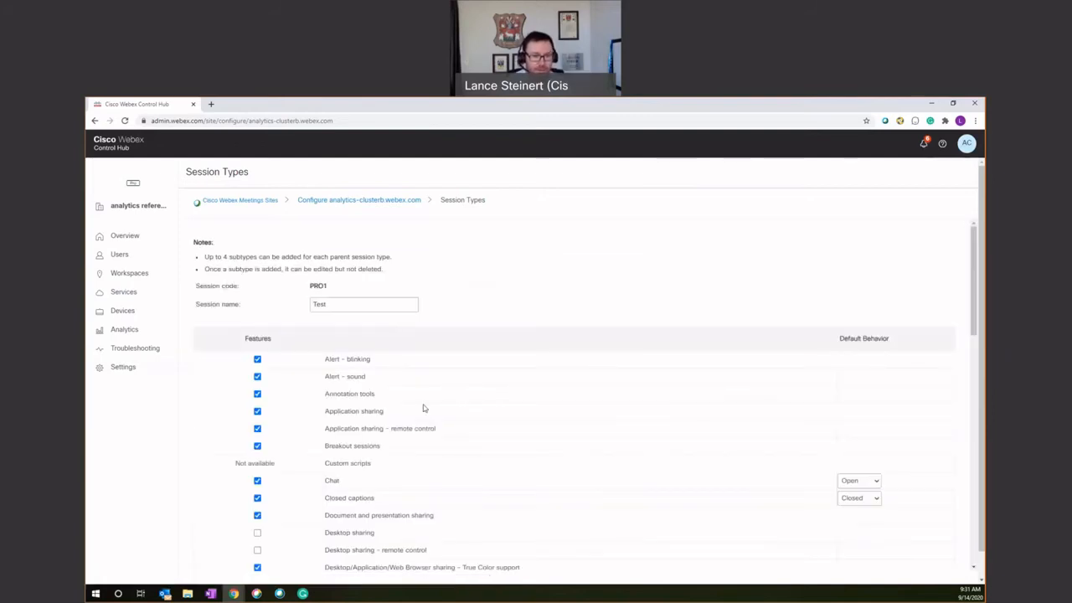
Disable Breakout sessions, Application sharing – remote control, Application sharing and Chat for the PRO1 session type
scroll(484, 416, "down", 2)
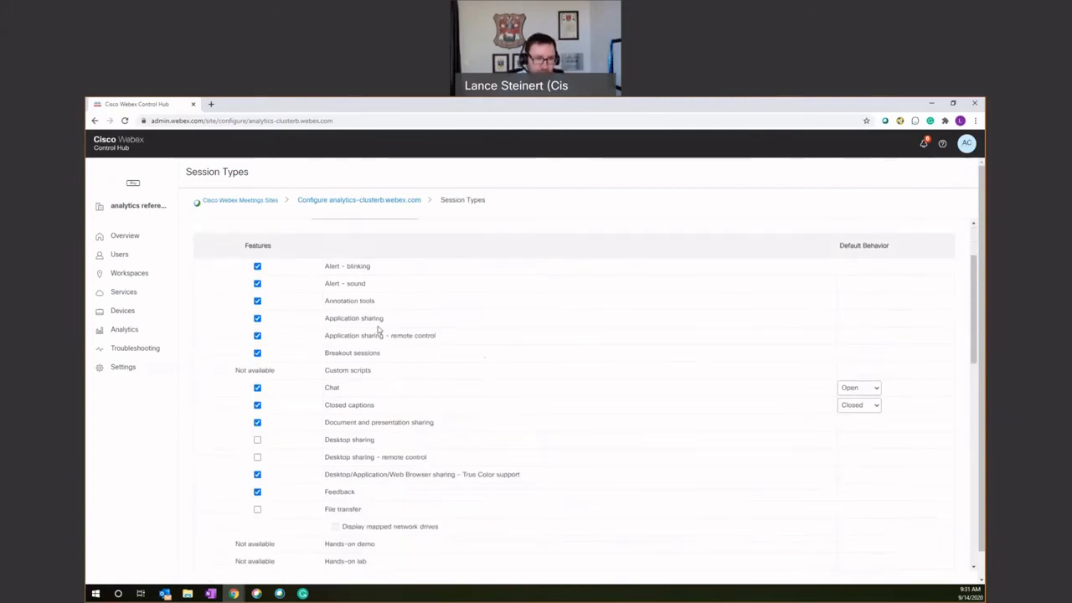
scroll(369, 322, "up", 2)
scroll(394, 394, "down", 1)
scroll(393, 427, "down", 1)
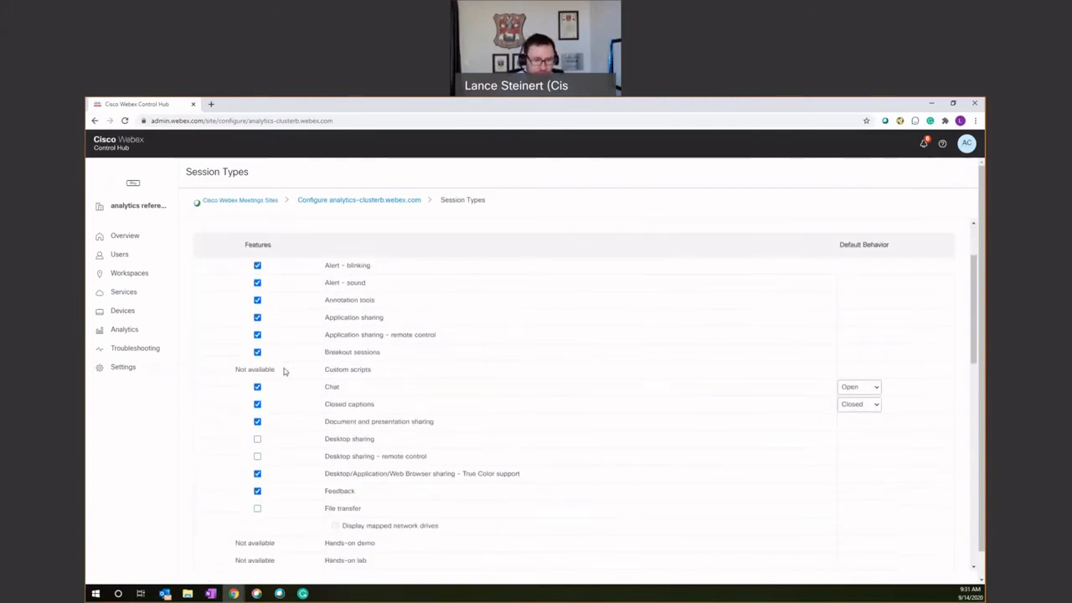
left_click(257, 353)
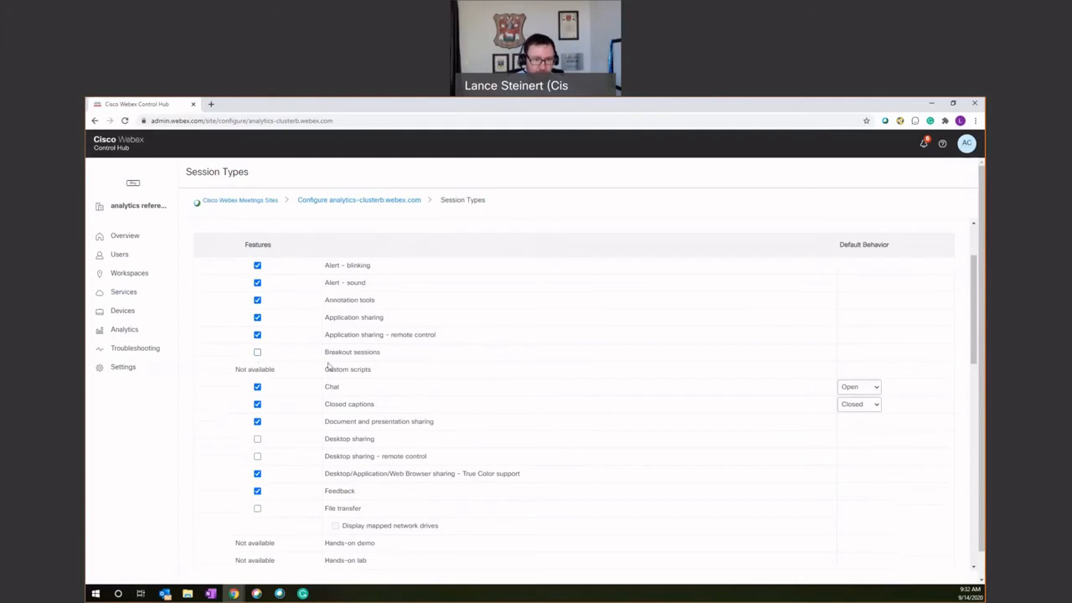
left_click(257, 336)
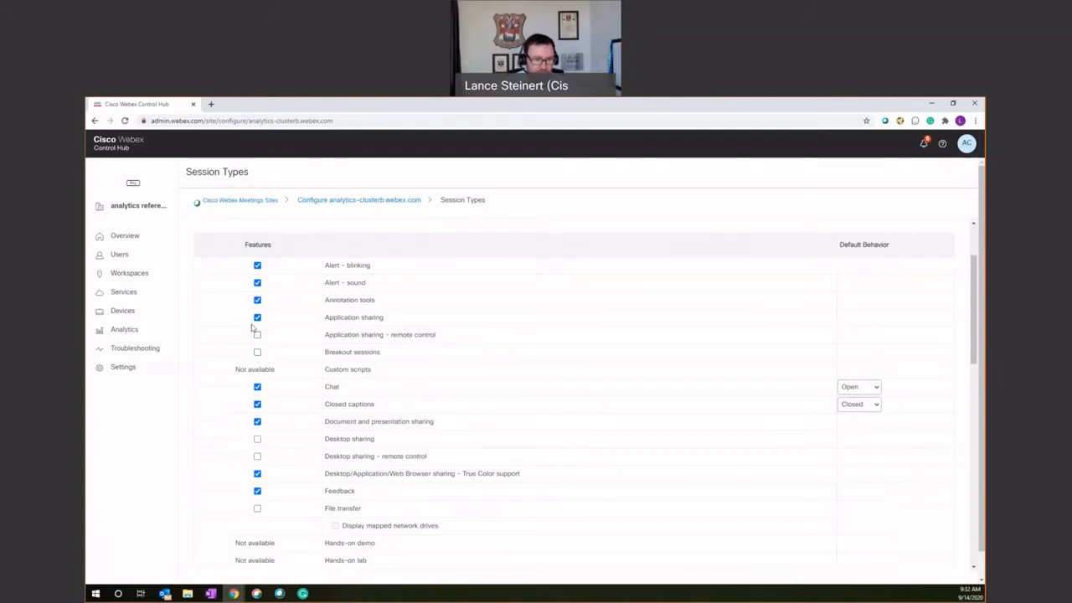
left_click(257, 317)
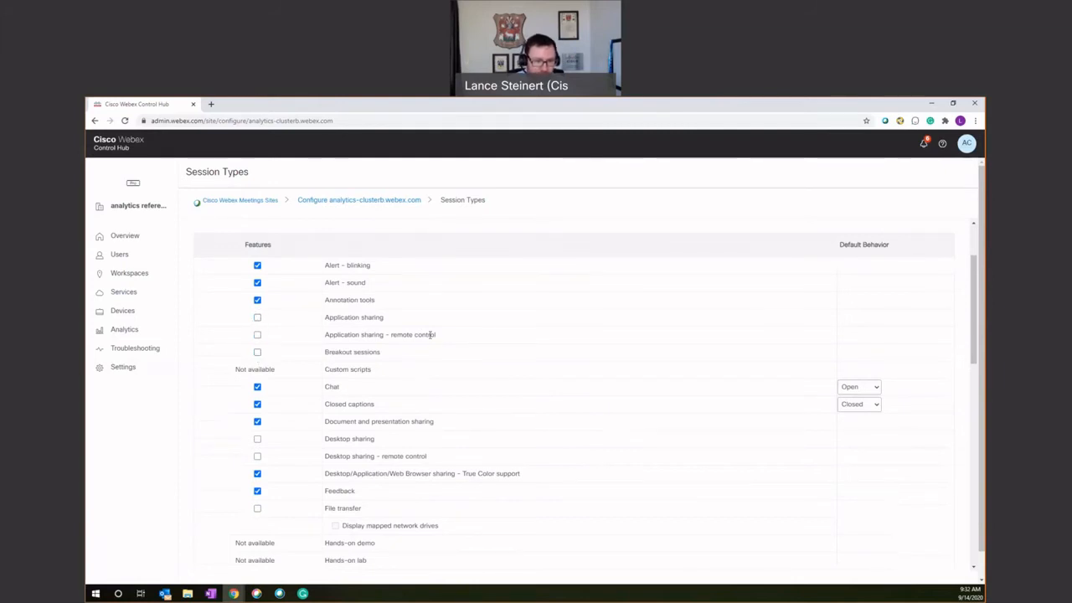
scroll(410, 393, "down", 1)
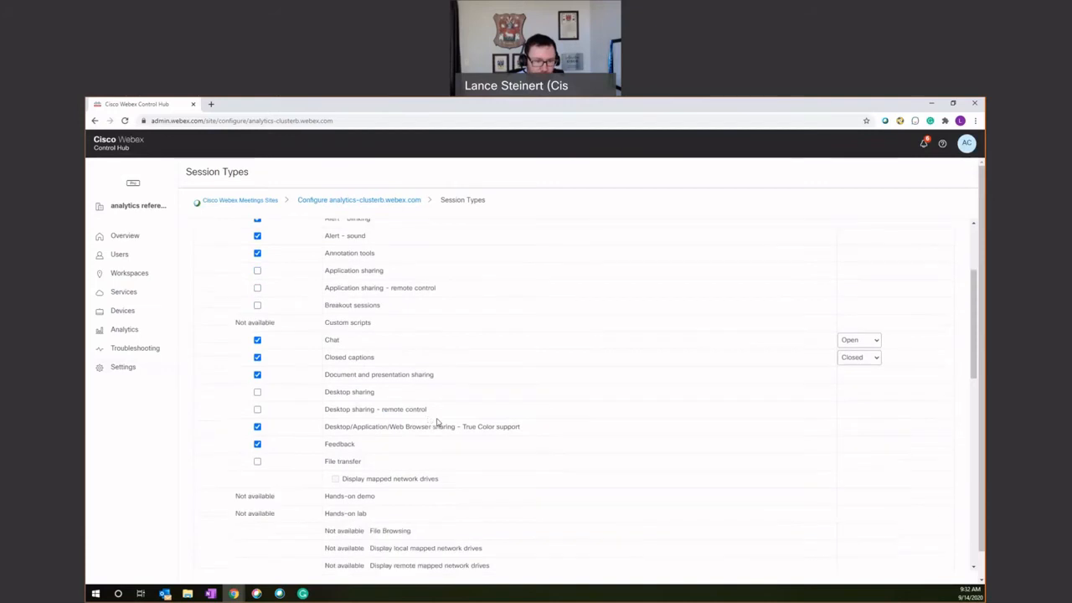
left_click(257, 340)
Review the remaining PRO1 feature options, from desktop sharing and polling to recording, video, whiteboard and UCF rich media
scroll(299, 389, "down", 1)
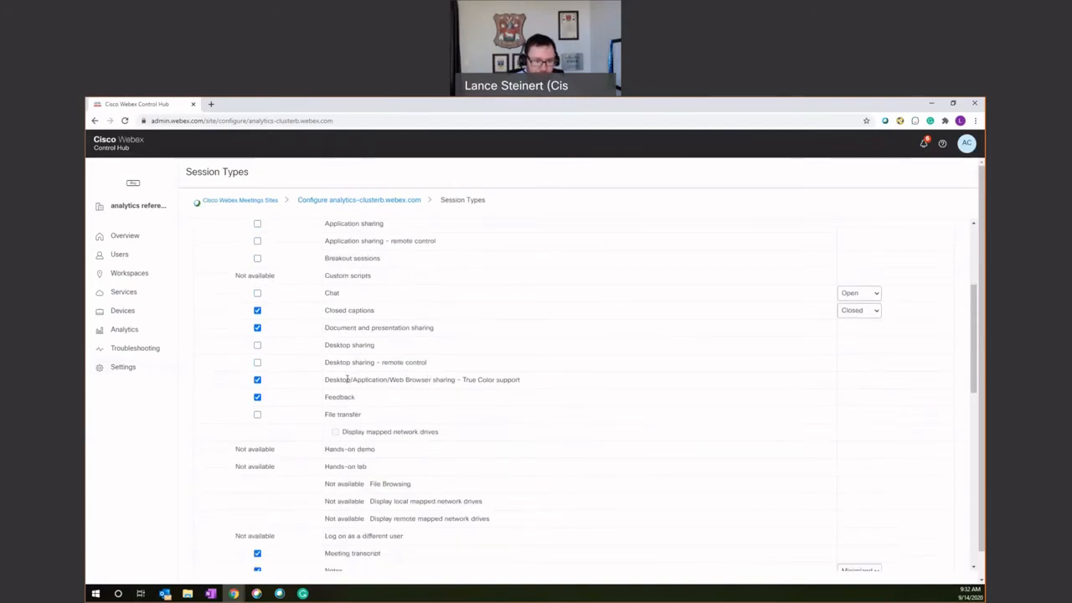
scroll(350, 421, "down", 1)
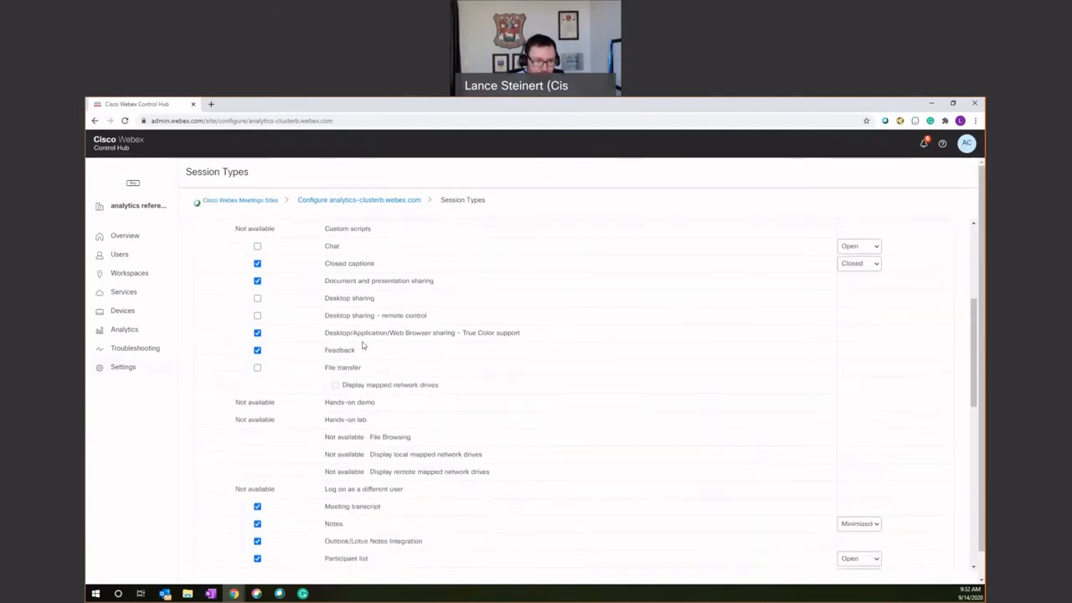
scroll(348, 452, "down", 1)
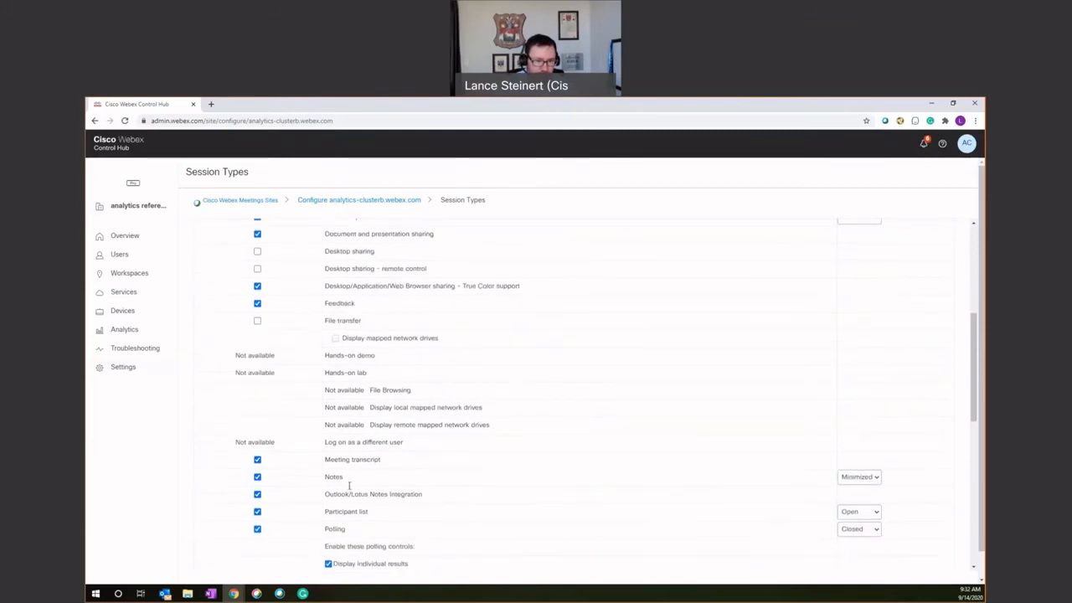
scroll(352, 478, "down", 1)
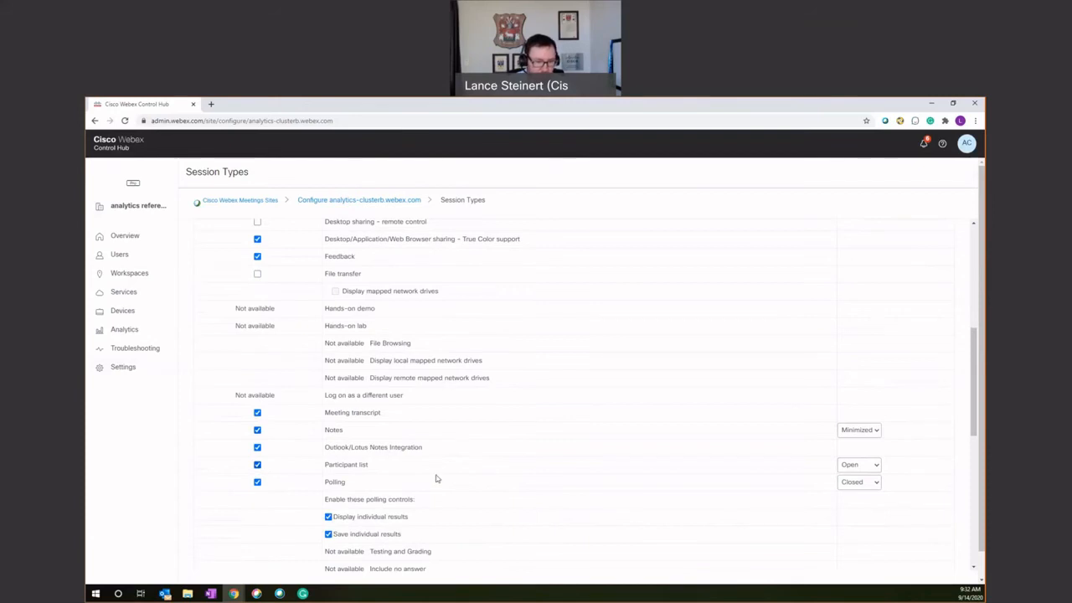
scroll(436, 478, "down", 4)
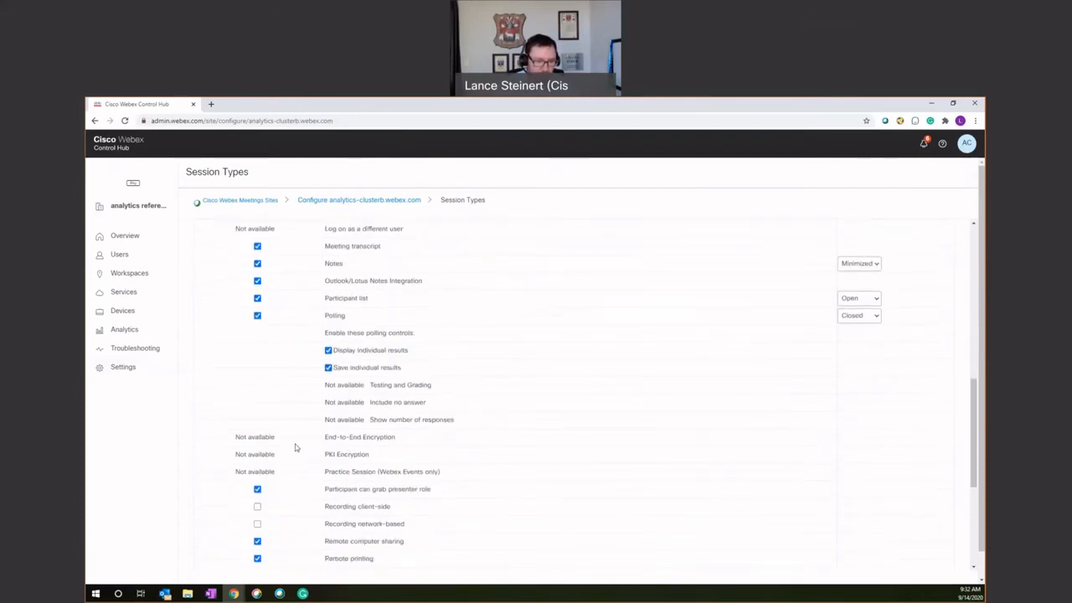
scroll(295, 447, "down", 2)
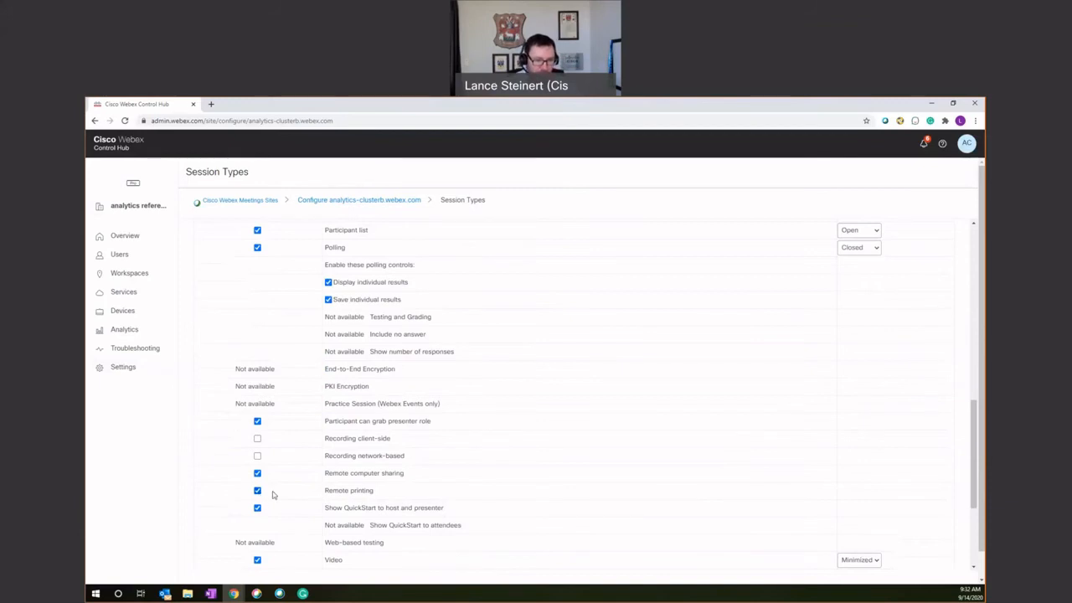
scroll(421, 476, "down", 4)
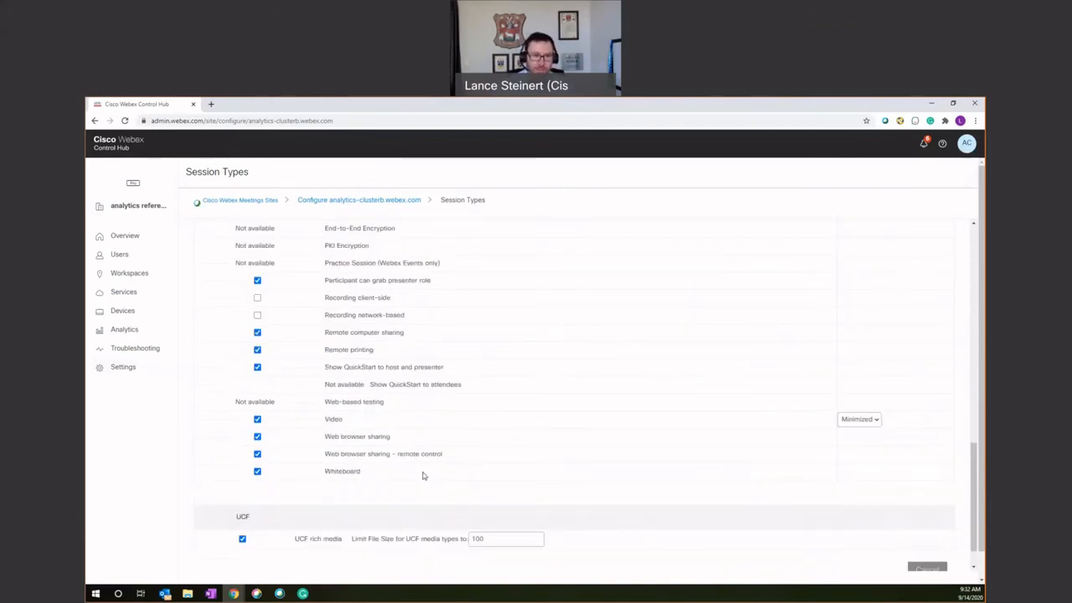
Look over the PRO1 session type's name and features, and return to the Session Types settings of the analytics-clusterb.webex.com site
scroll(432, 384, "up", 15)
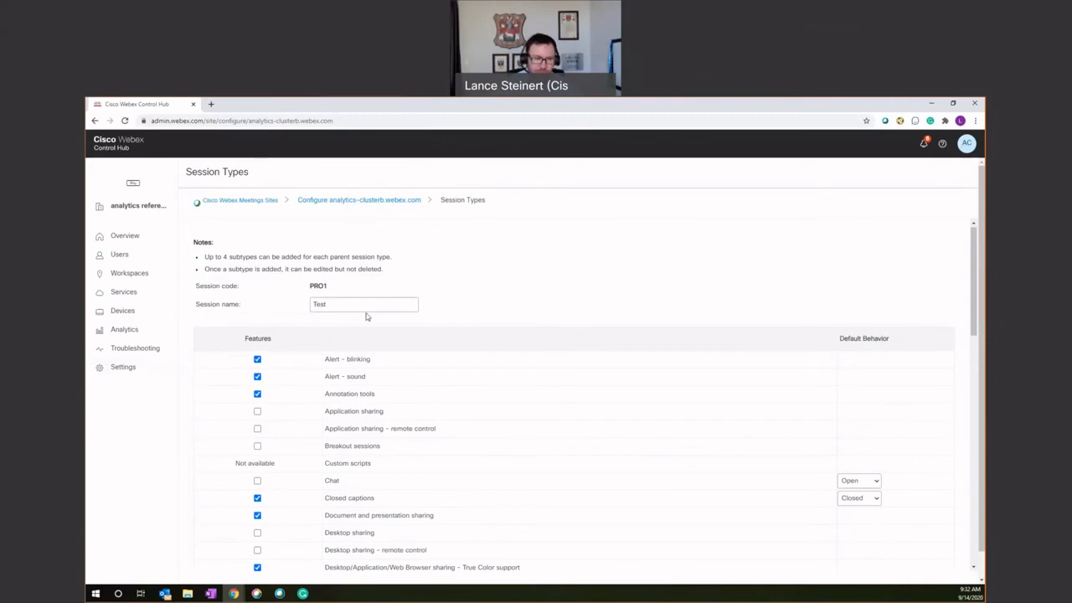
scroll(493, 433, "down", 15)
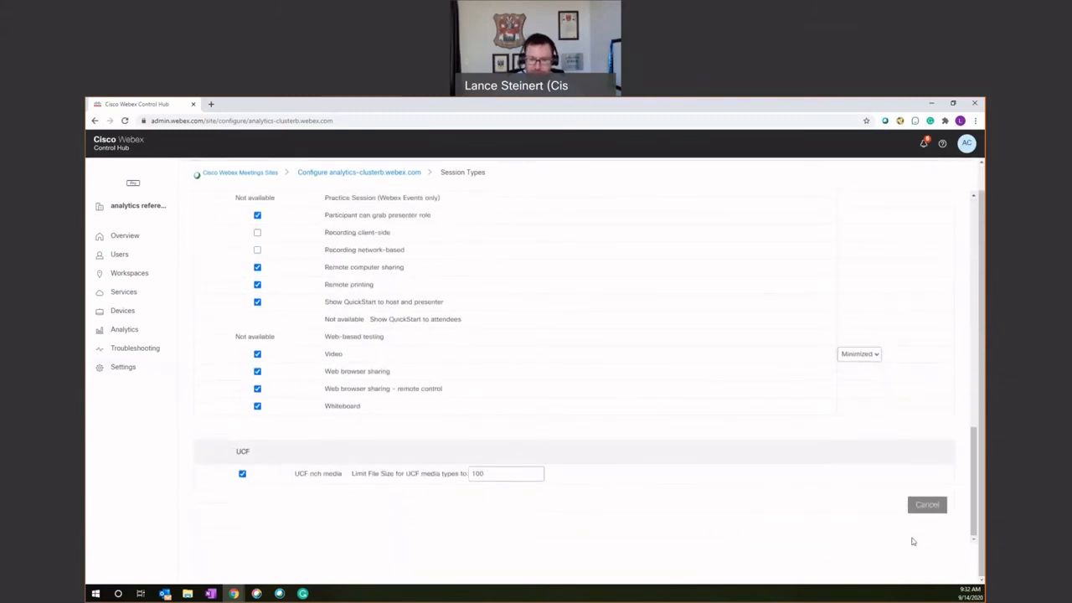
scroll(590, 412, "up", 1)
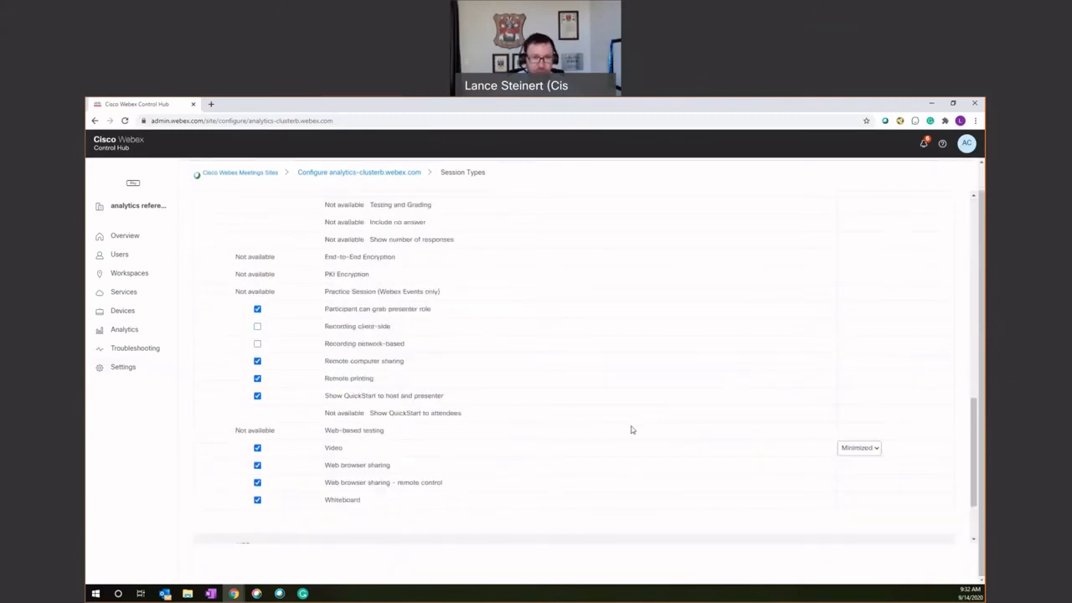
scroll(629, 431, "down", 1)
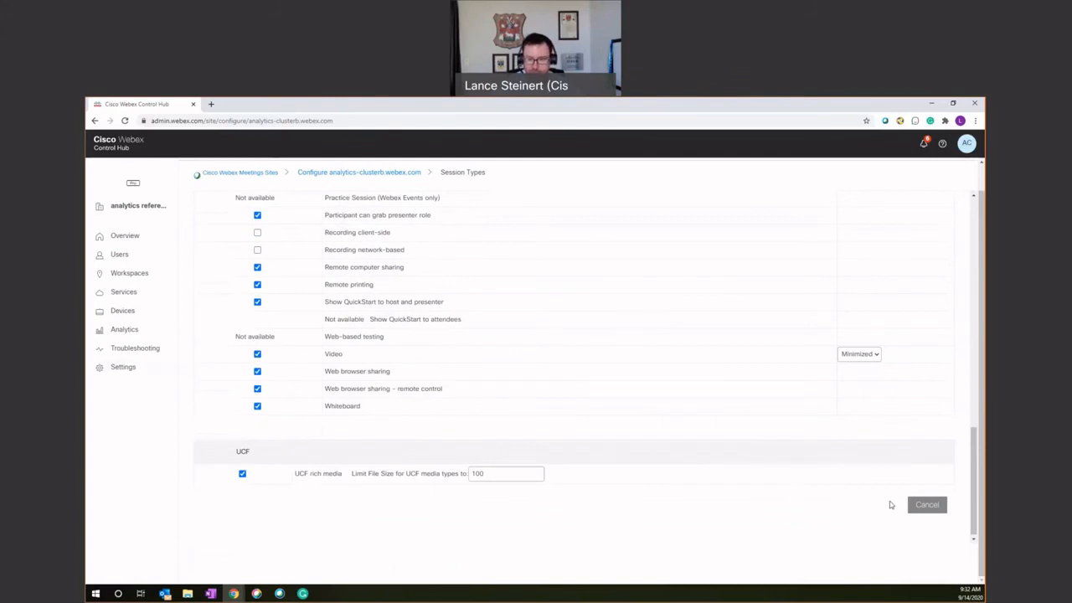
scroll(682, 363, "up", 10)
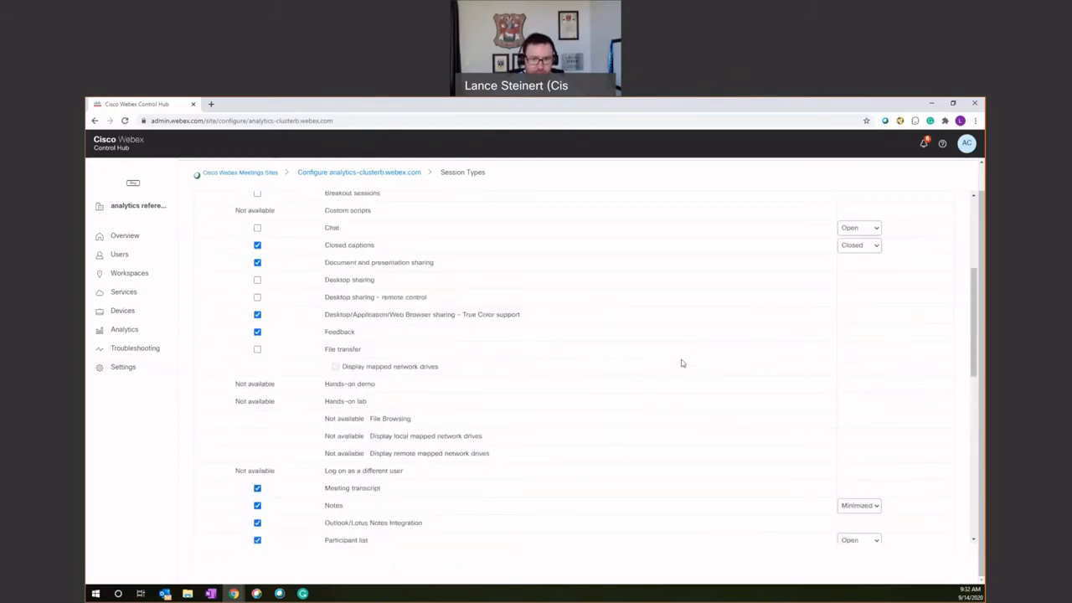
scroll(682, 364, "up", 2)
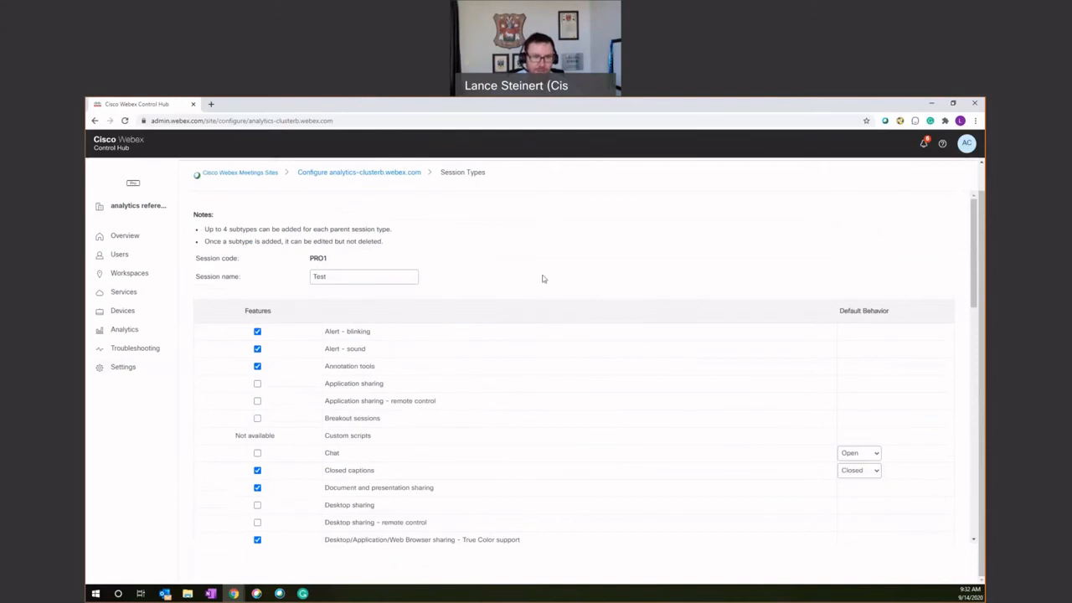
left_click(400, 174)
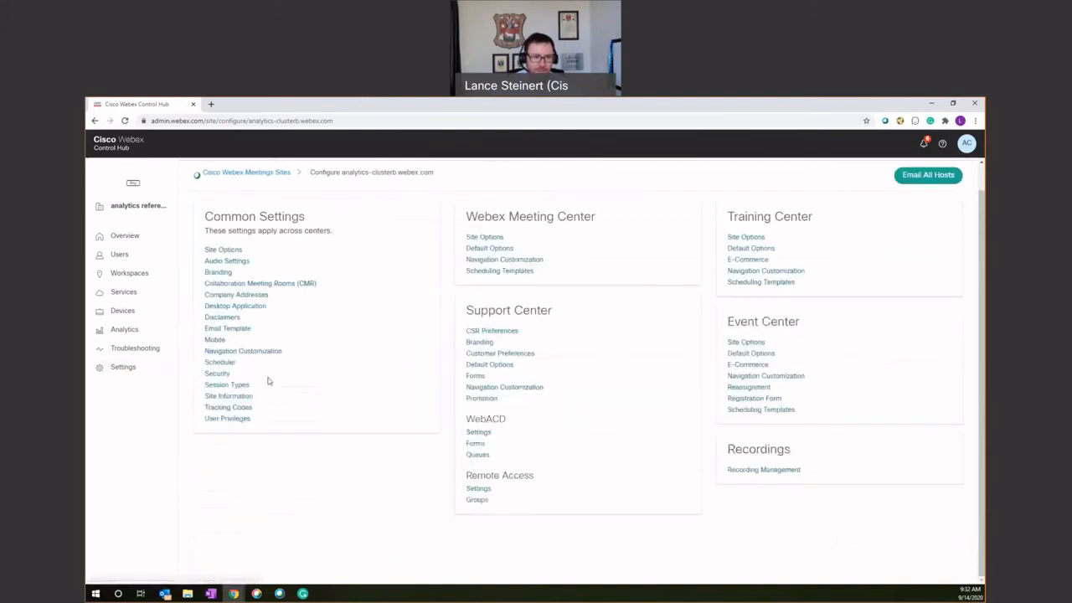
left_click(237, 385)
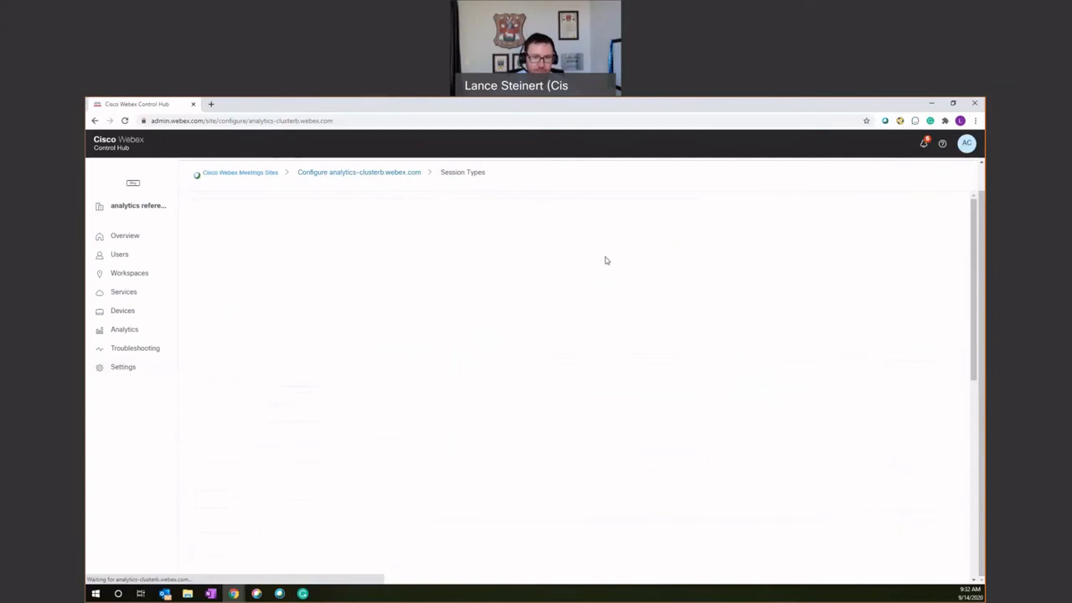